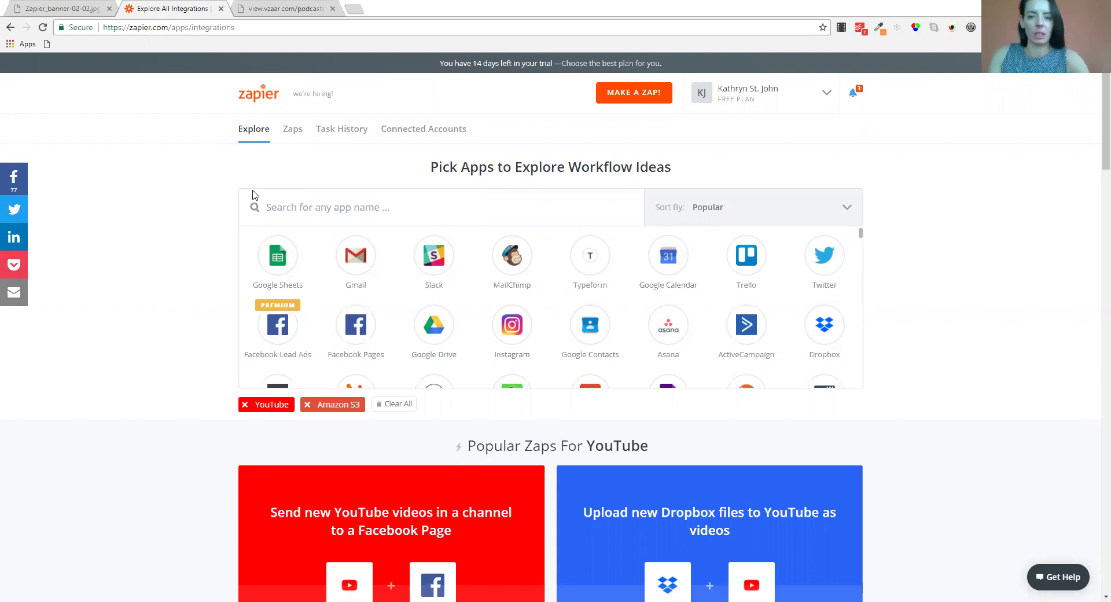
Step: Start a new Zap with MAKE A ZAP! on the integrations page
click(622, 99)
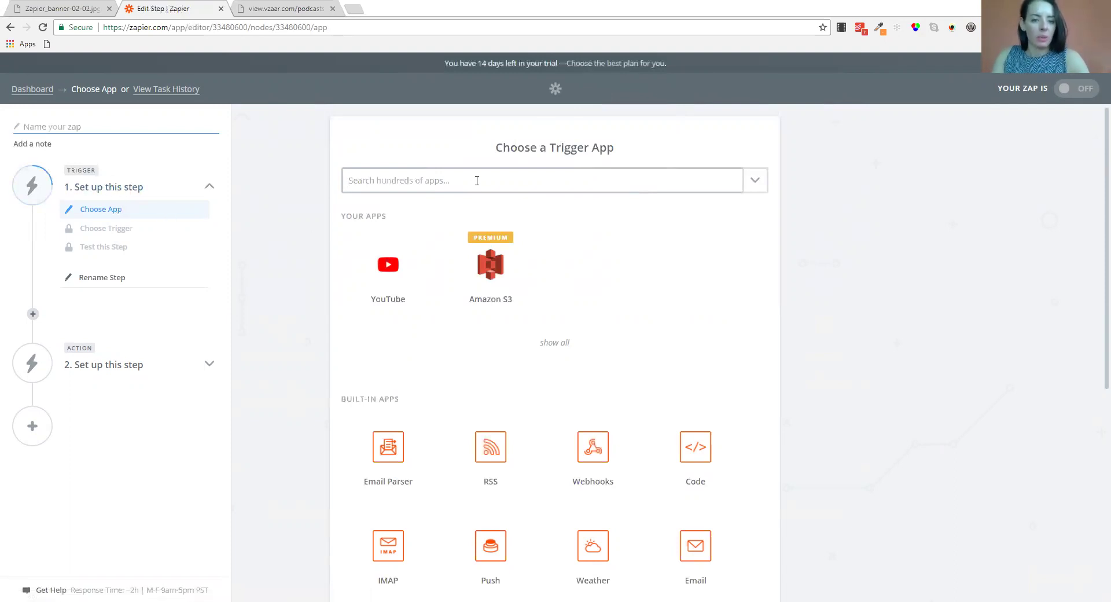
Step: Search the trigger app list for 'rss'
click(446, 180)
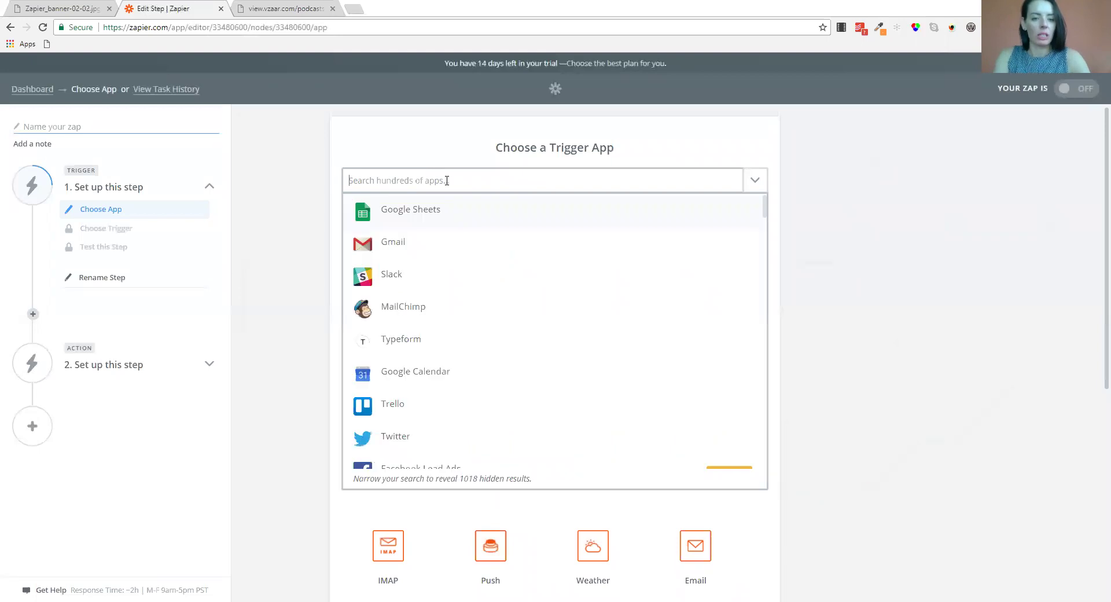
text(rss)
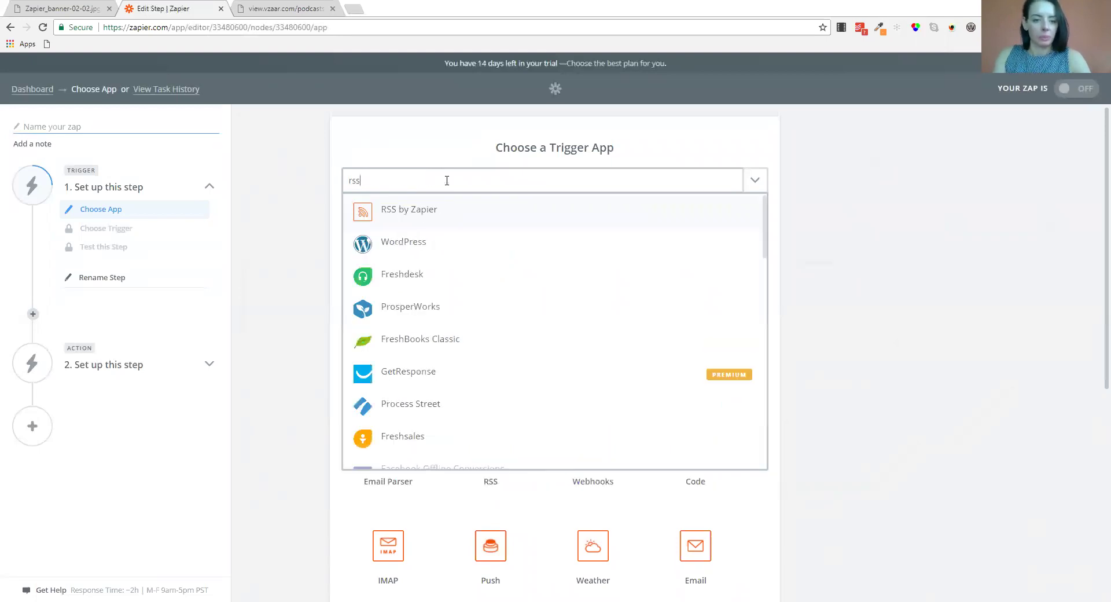
Step: Set the trigger to RSS by Zapier's New Item in Feed and save it
click(420, 215)
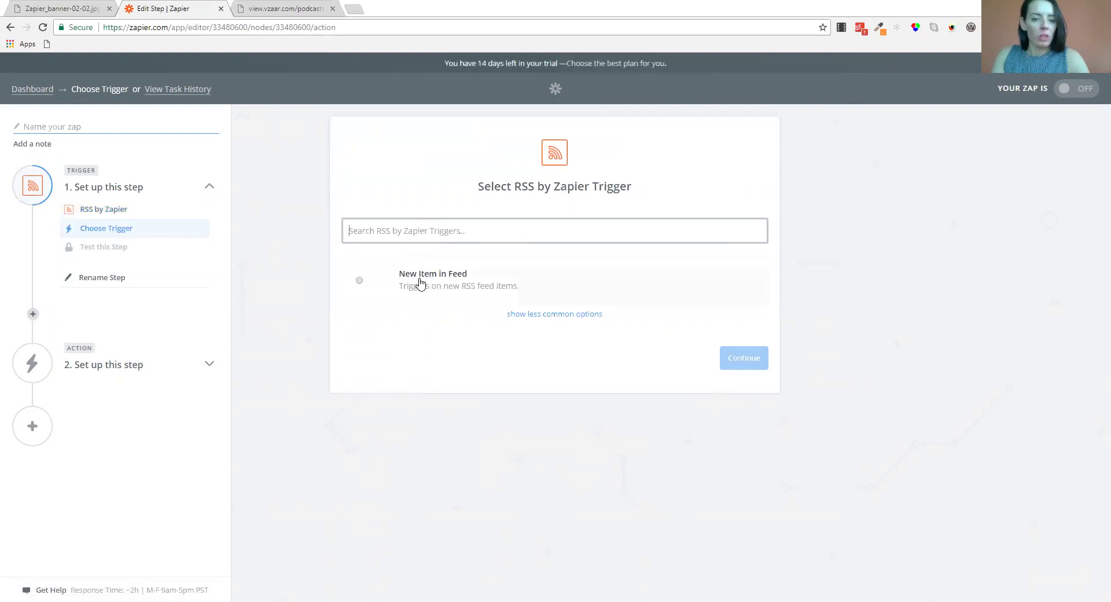
click(460, 283)
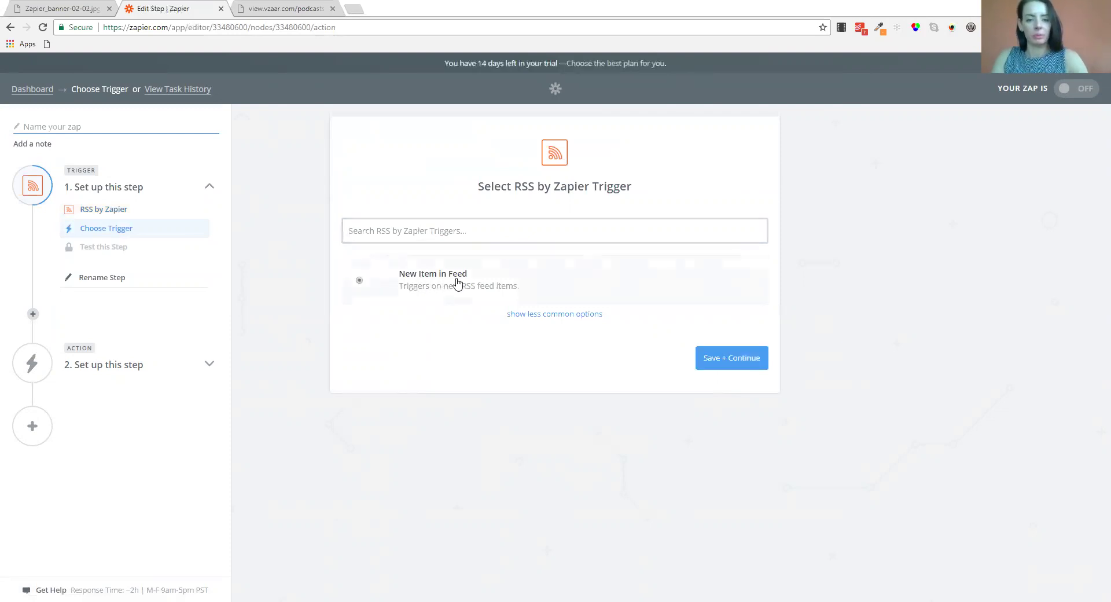
click(732, 361)
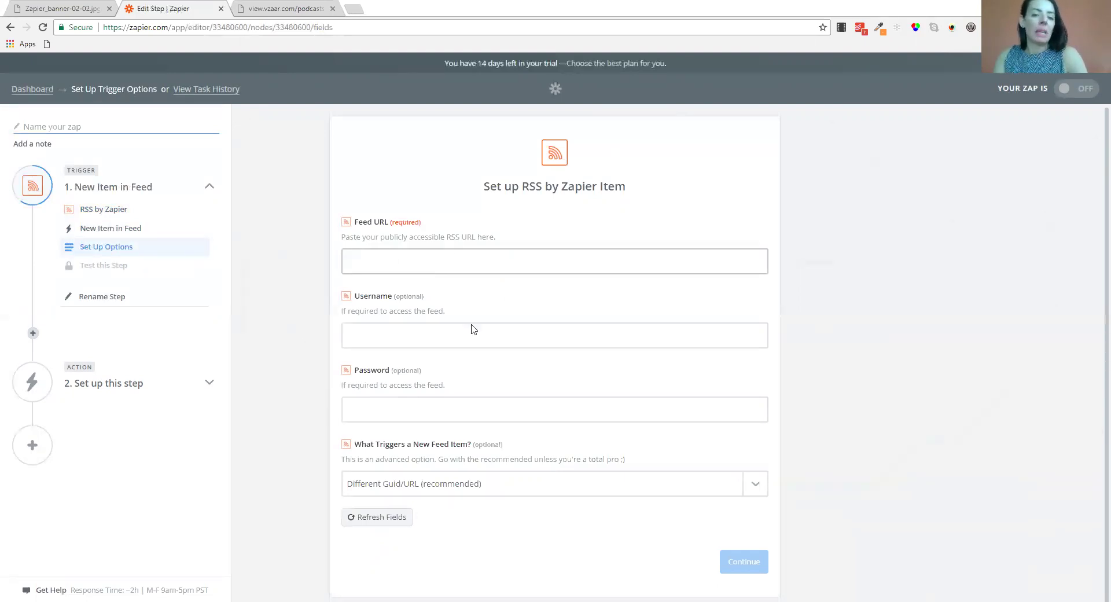
Step: Try pasting into the Feed URL field, then switch to the vzaar podcasts feed tab
click(416, 263)
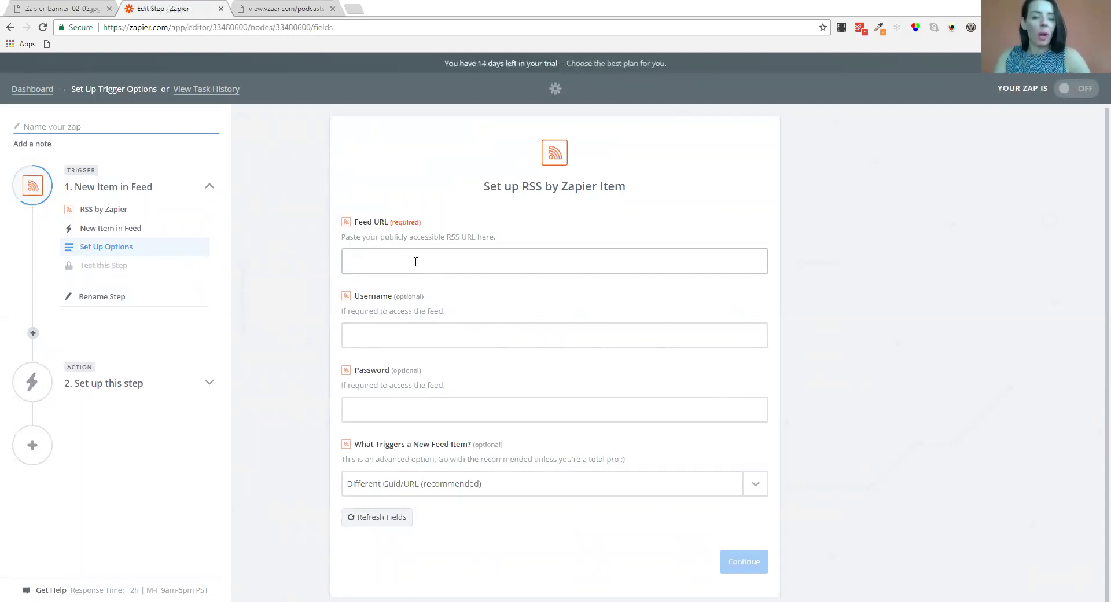
right_click(417, 264)
click(377, 264)
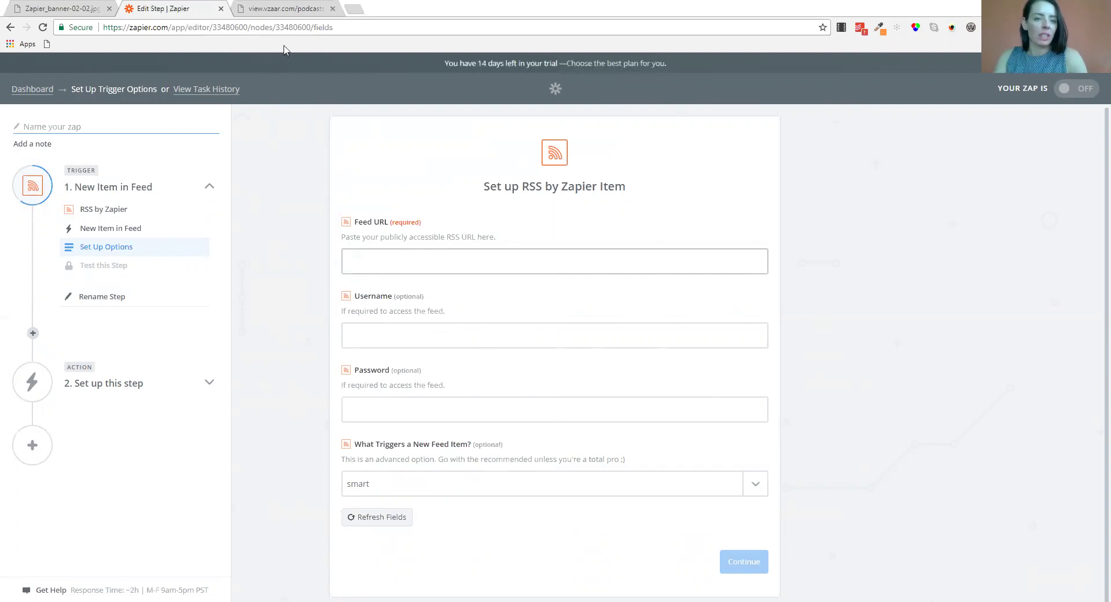
click(290, 9)
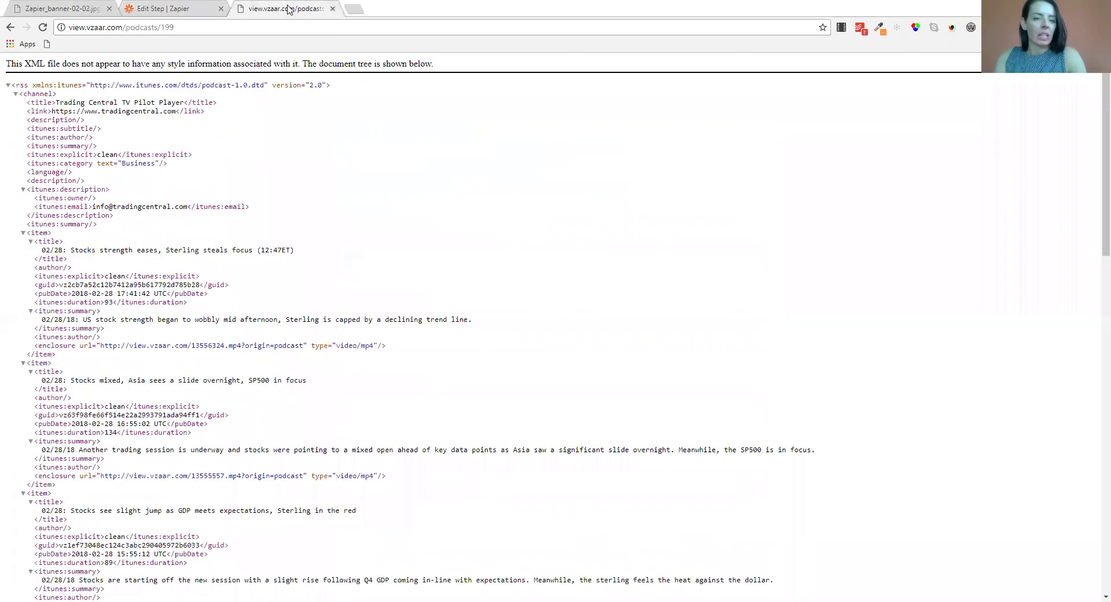
Step: Copy the podcast feed's URL from the address bar and return to the Zapier tab
click(218, 32)
key(ctrl+c)
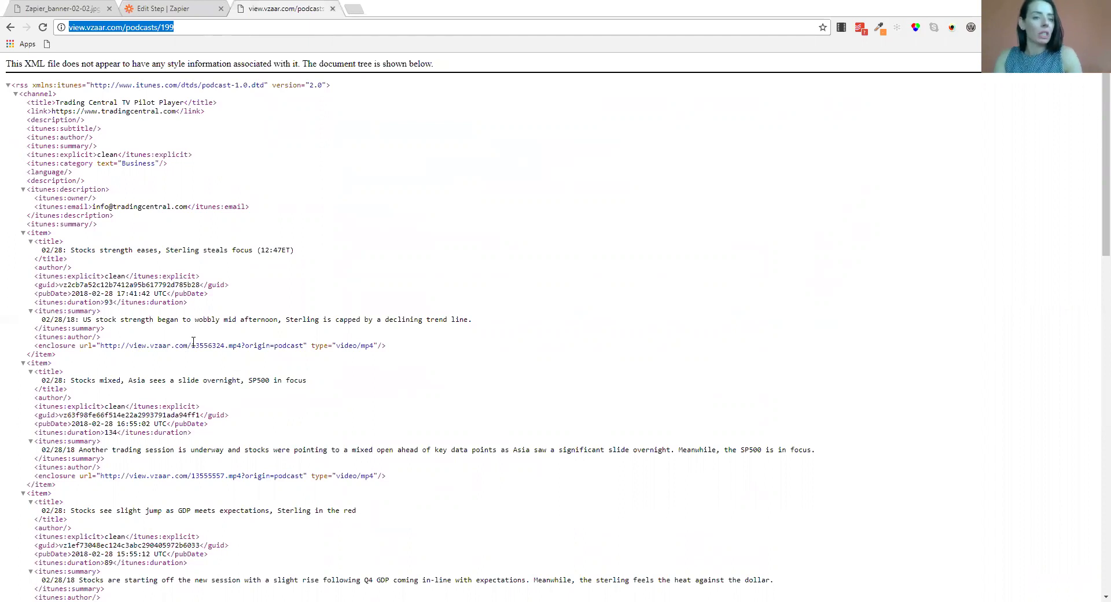
click(180, 8)
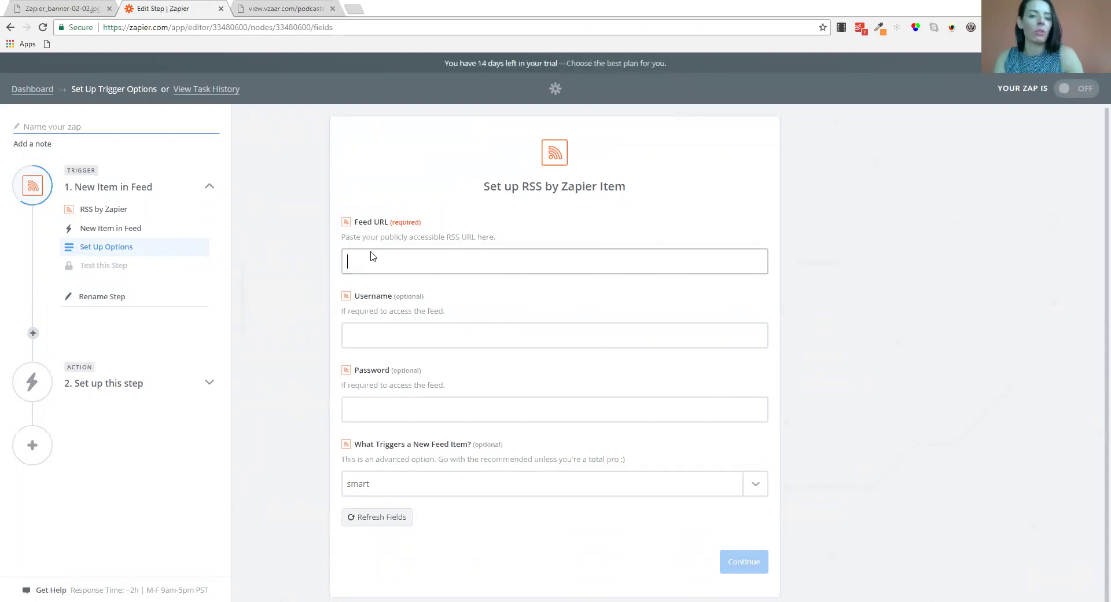
key(ctrl+v)
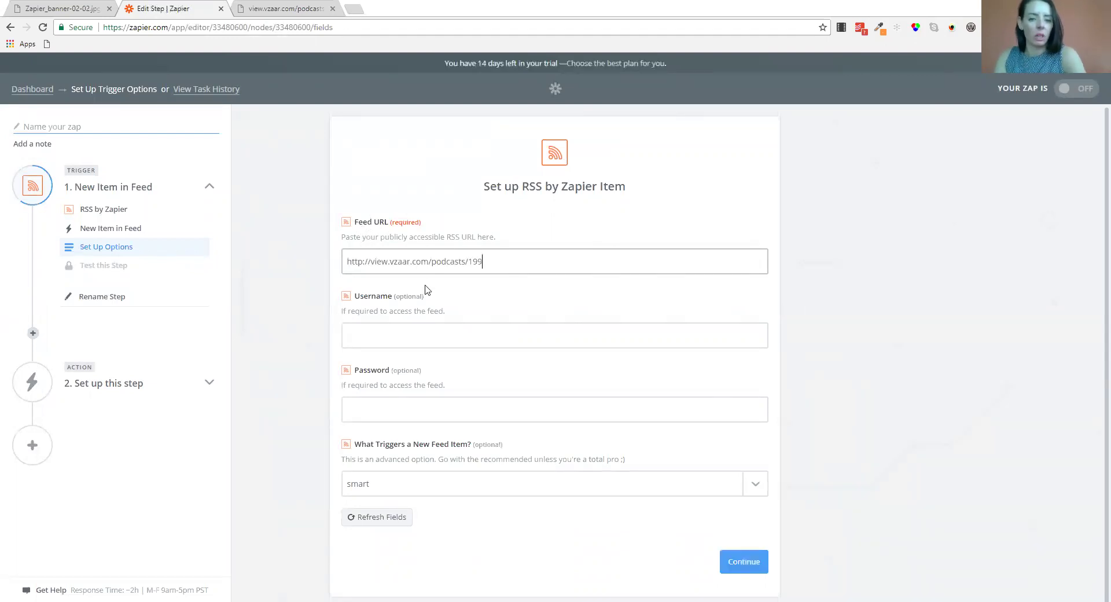
click(501, 295)
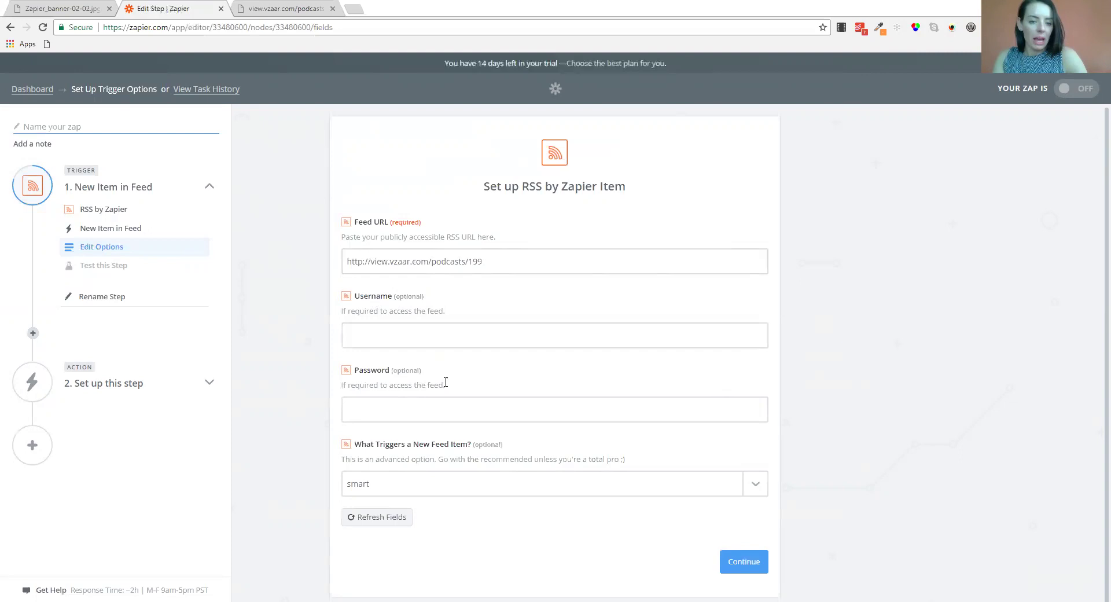
scroll(474, 371, down, 1)
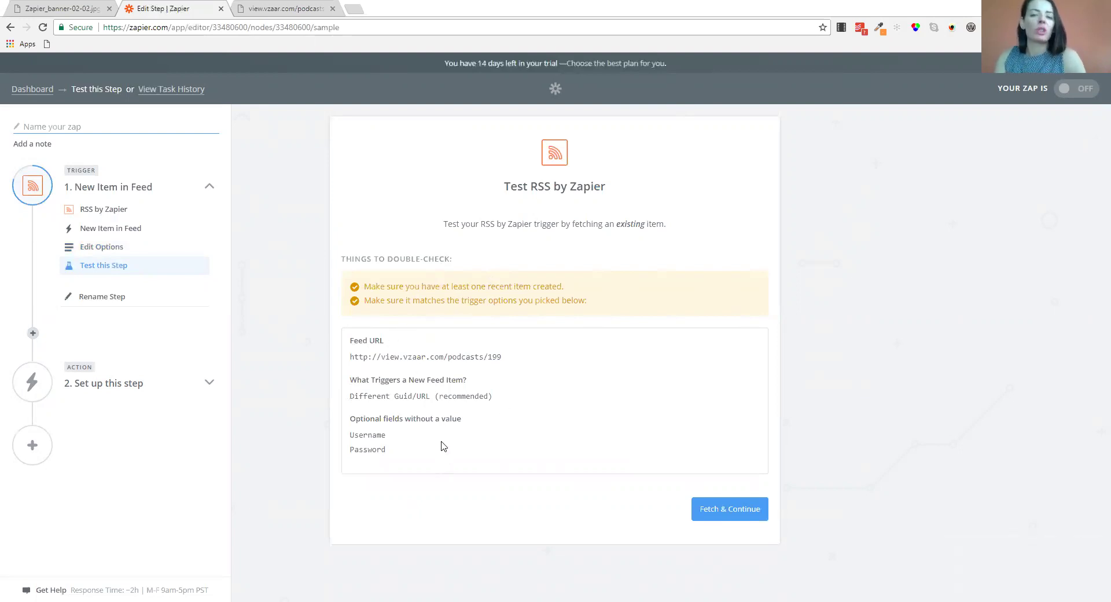
Step: Fetch a sample feed item until the RSS trigger test succeeds, then continue
click(721, 514)
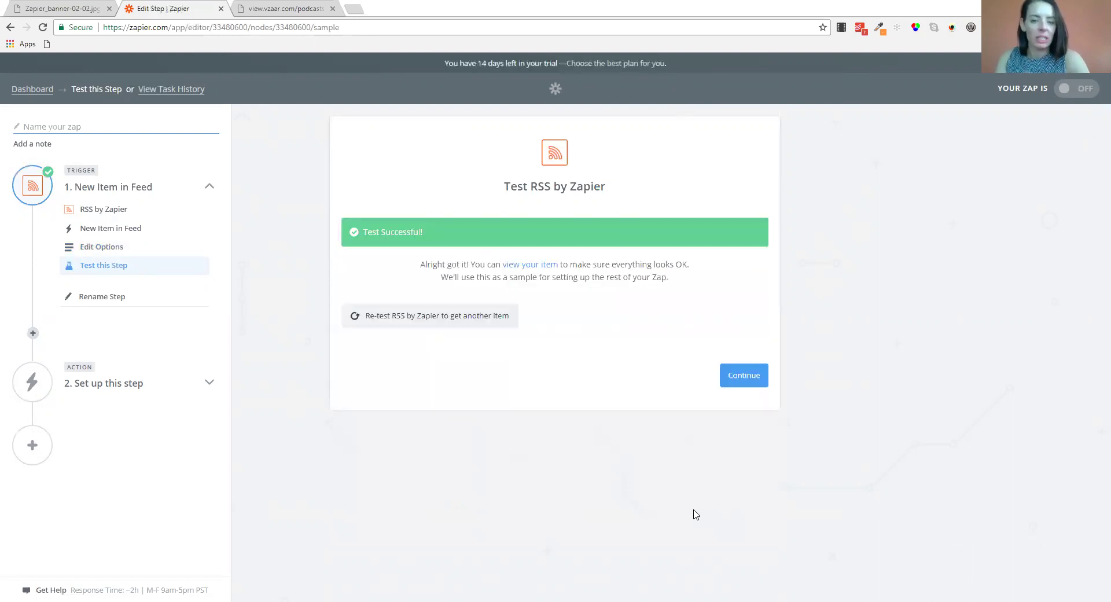
click(741, 382)
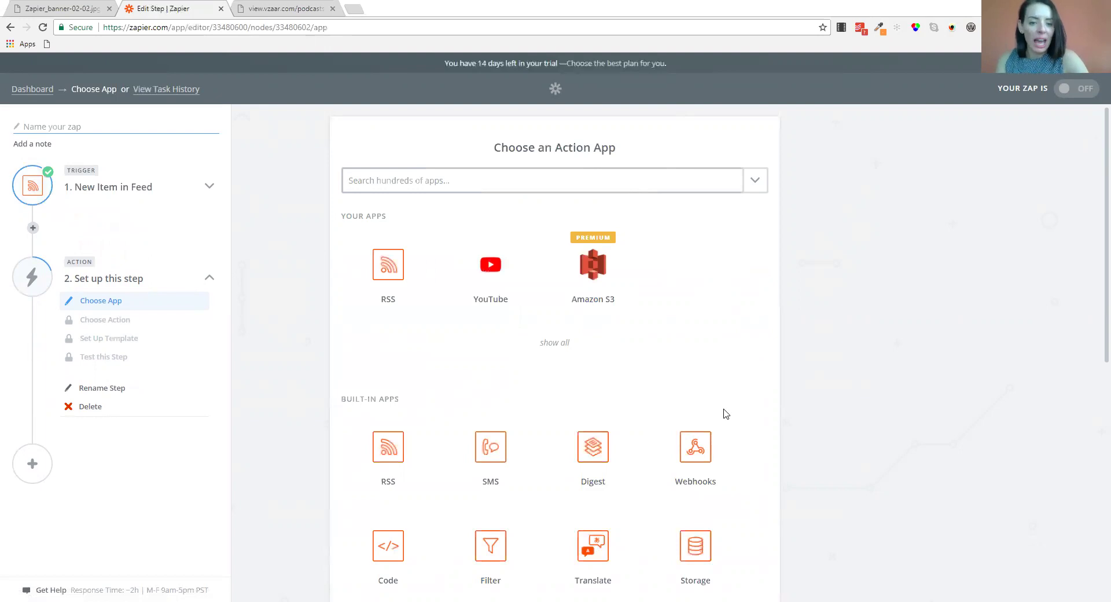
Step: Choose YouTube's Upload Video as the action and save it
click(490, 292)
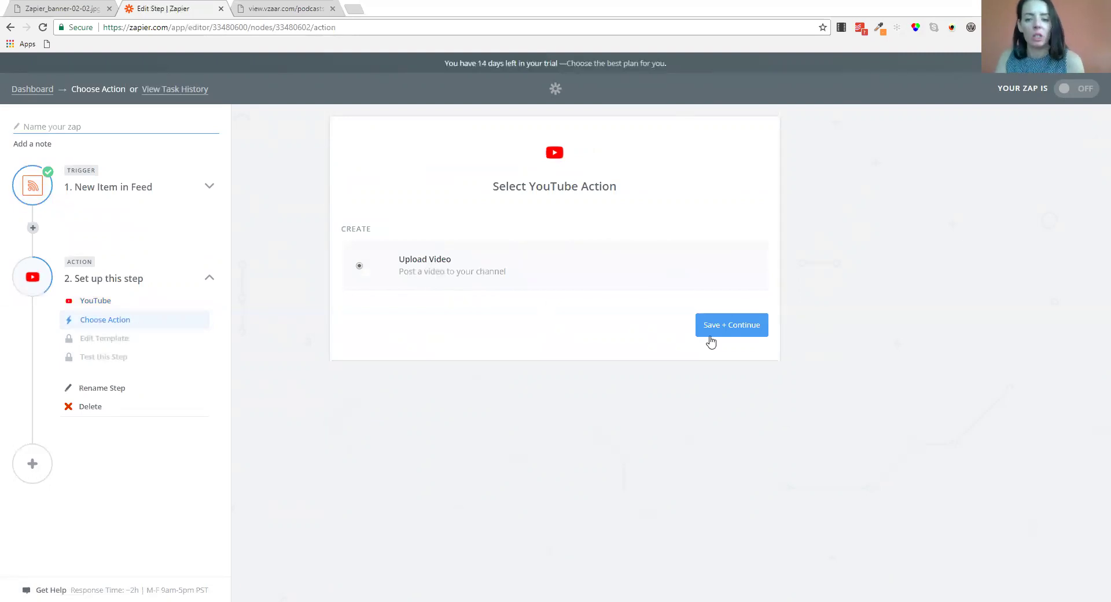
click(728, 326)
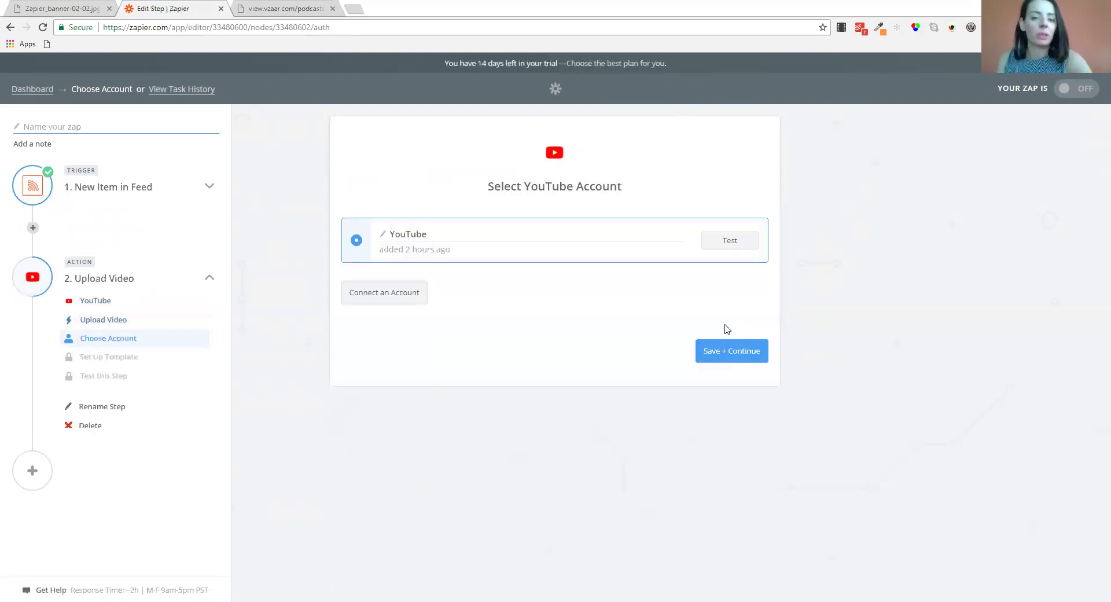
Step: Test the connected YouTube account until it shows Success!, then save and continue
click(718, 248)
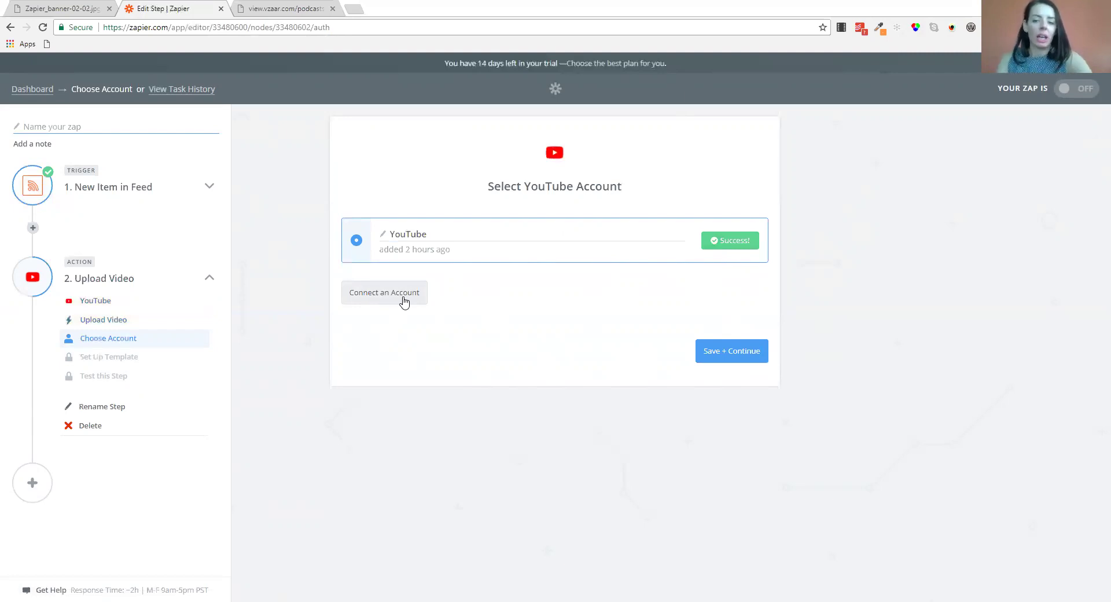
click(737, 354)
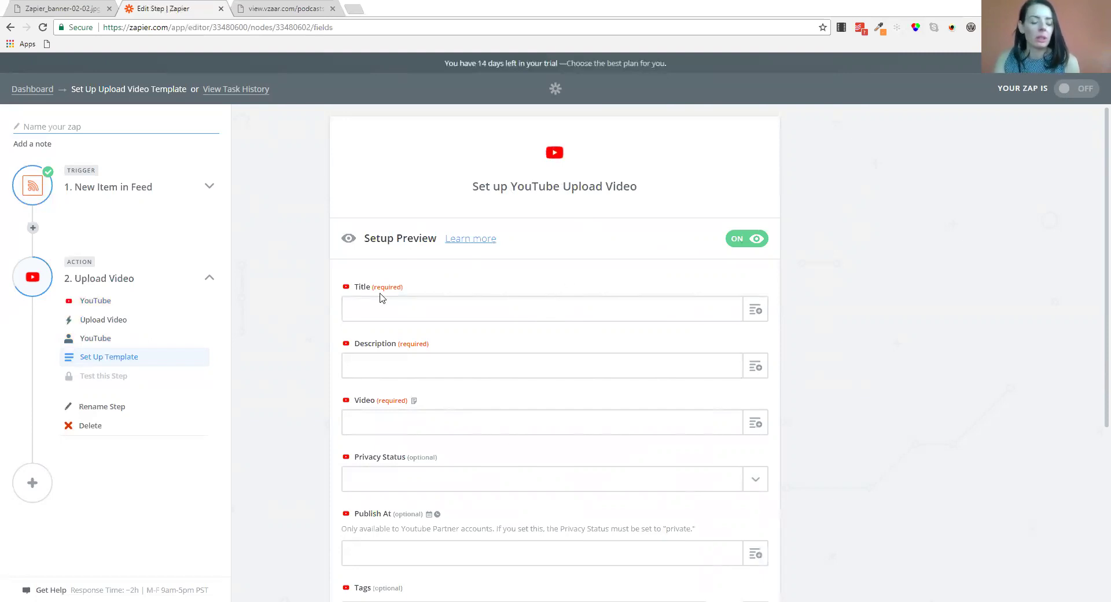
Step: Map the Step 1 feed item's Title and Description into the YouTube Title and Description fields
click(362, 300)
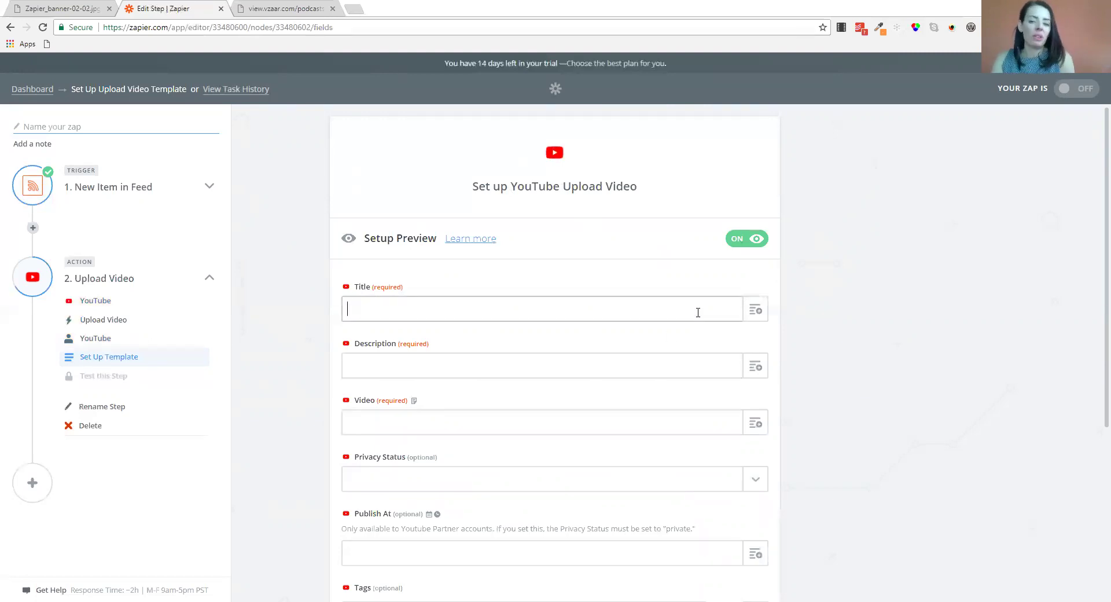
click(755, 311)
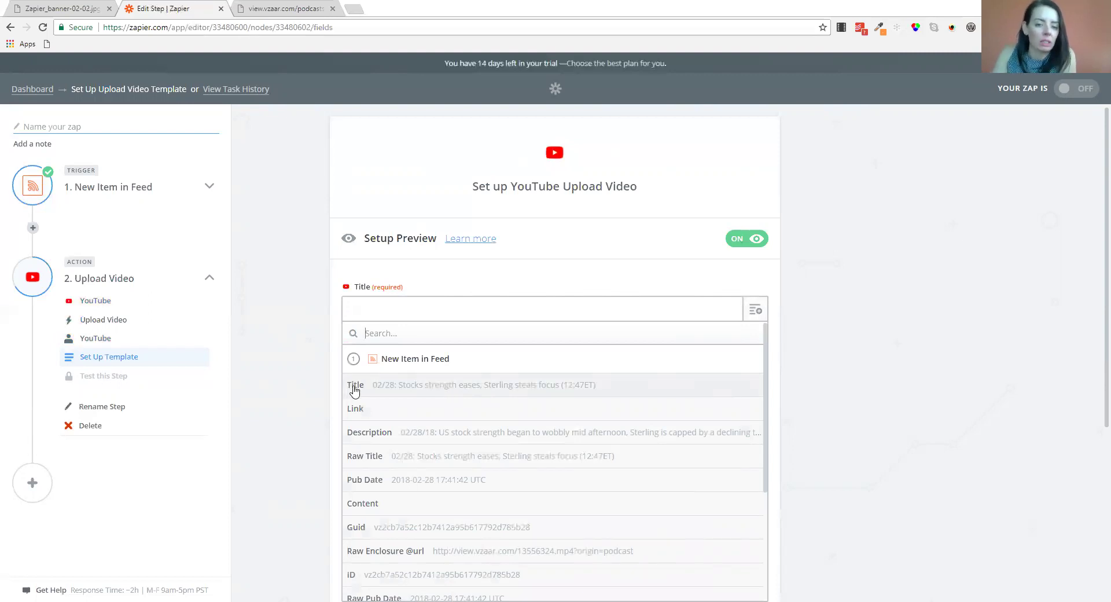
click(388, 393)
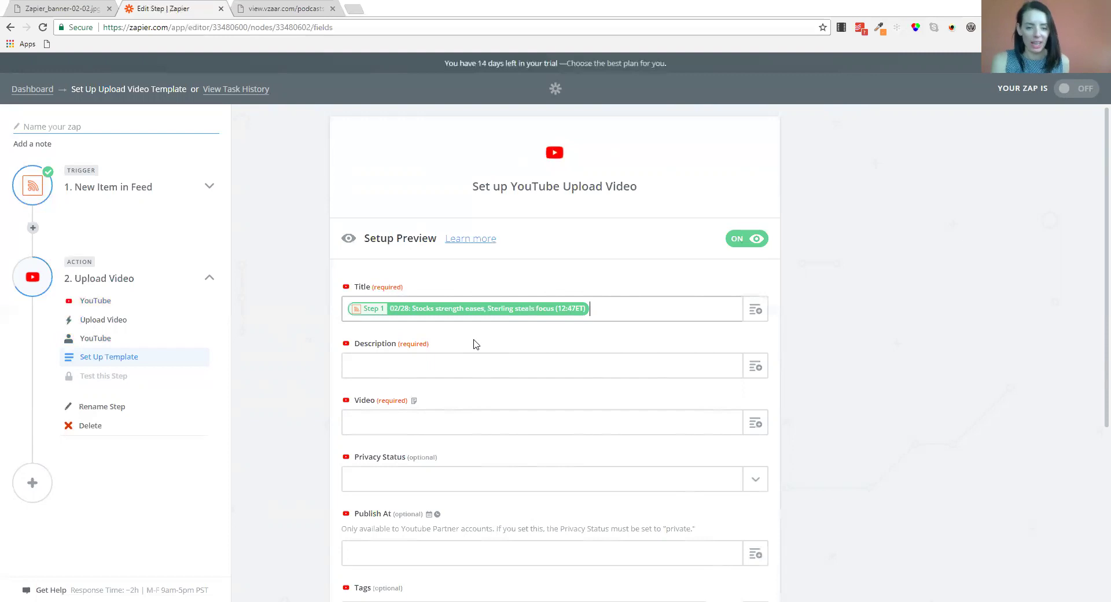
click(755, 367)
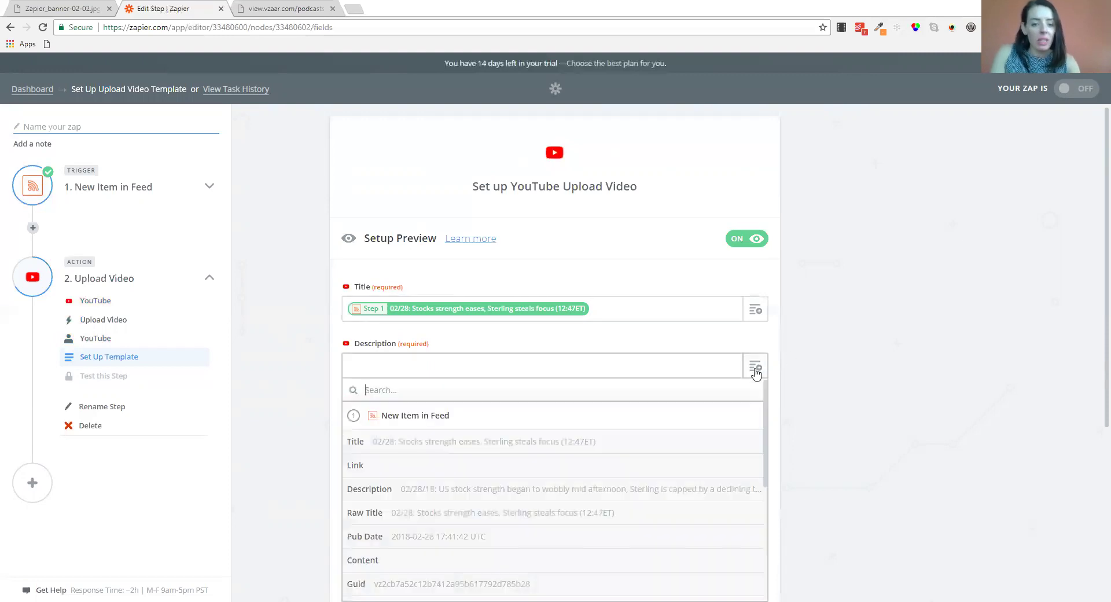
click(566, 489)
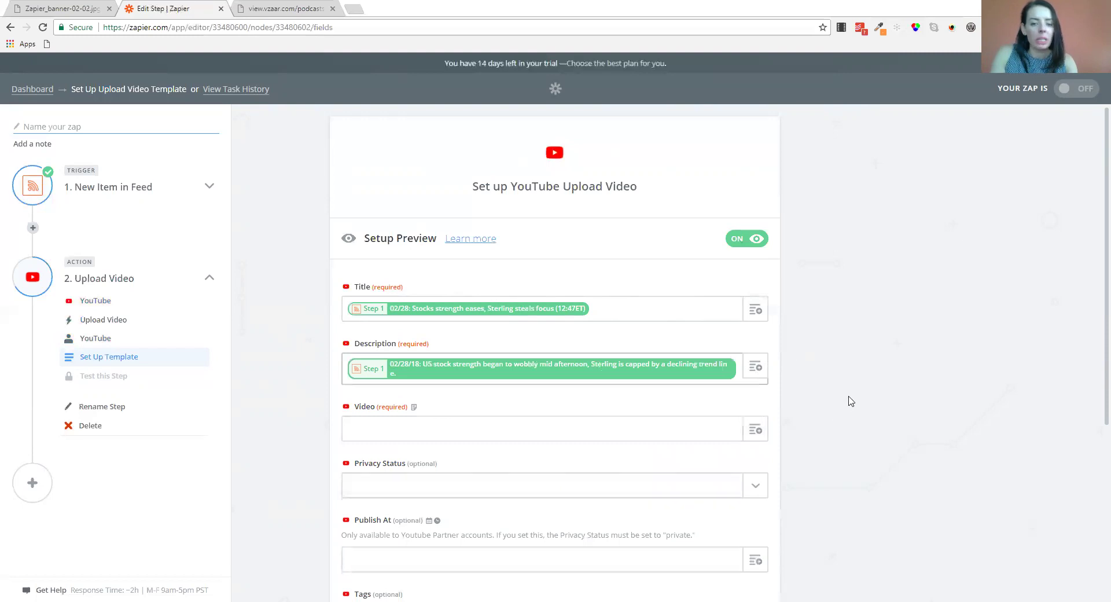
scroll(849, 401, down, 1)
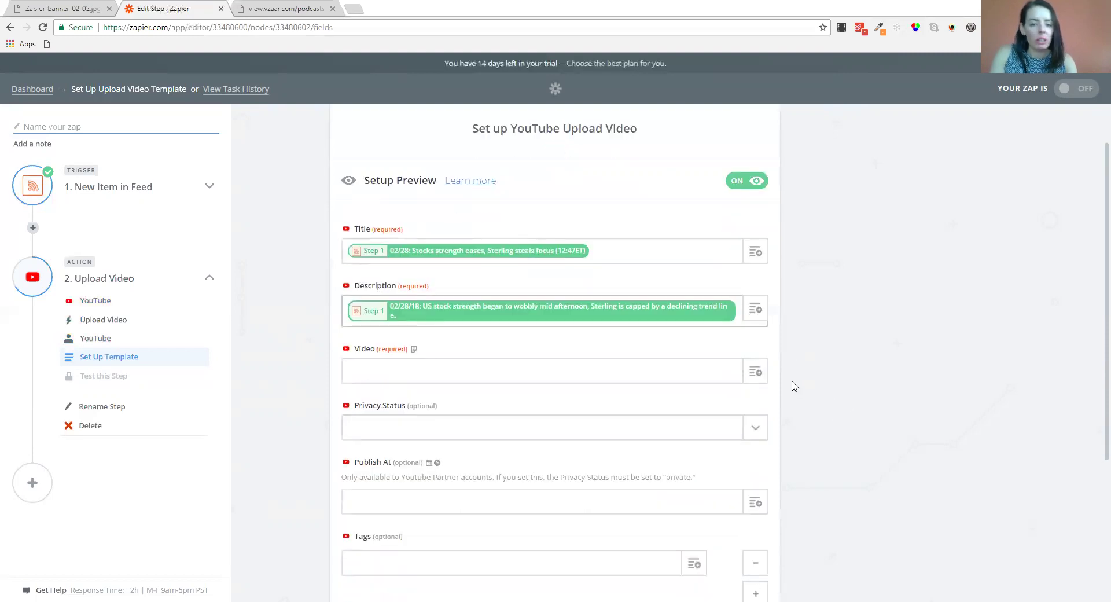
click(754, 371)
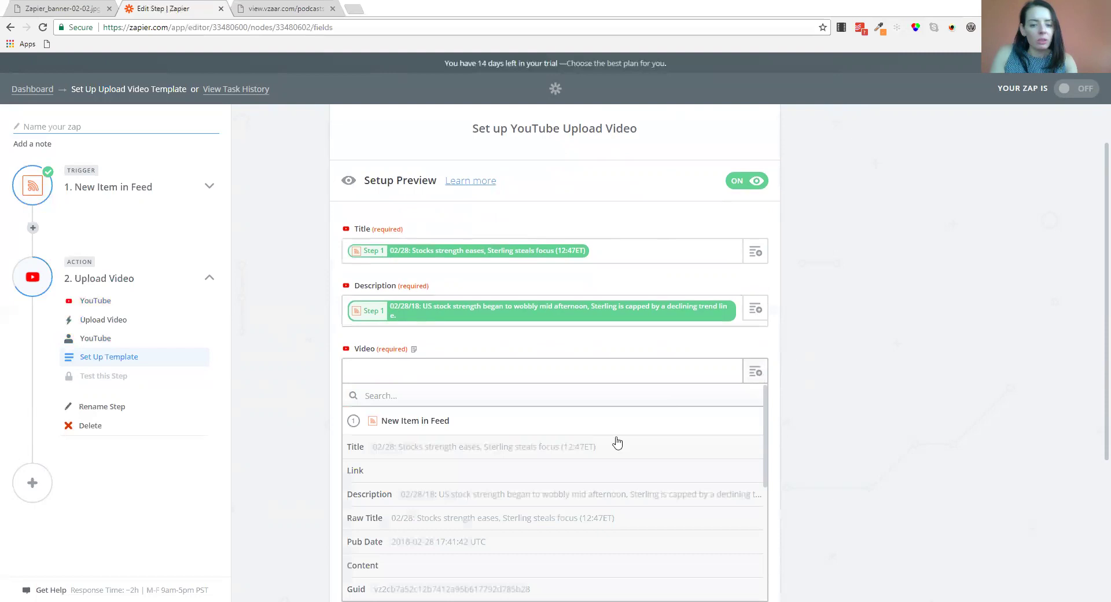
scroll(612, 512, down, 1)
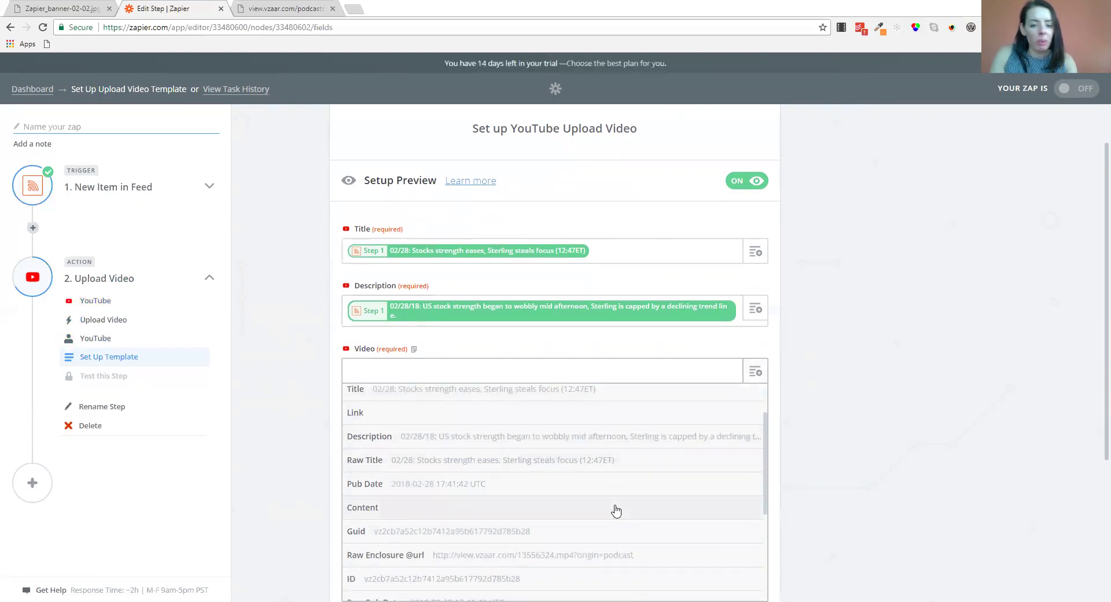
scroll(605, 503, down, 1)
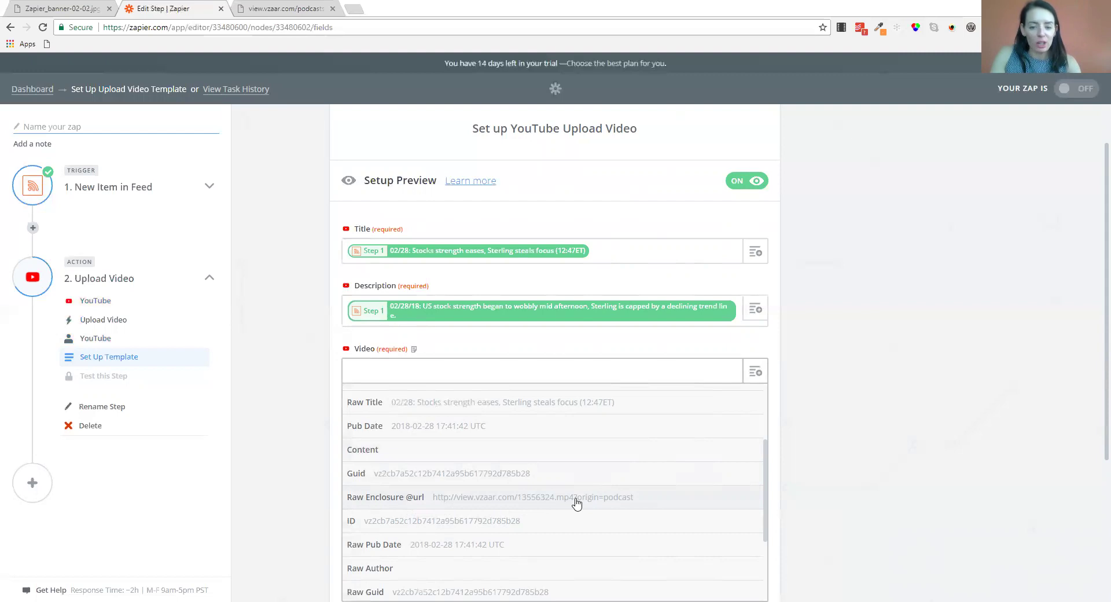
click(575, 504)
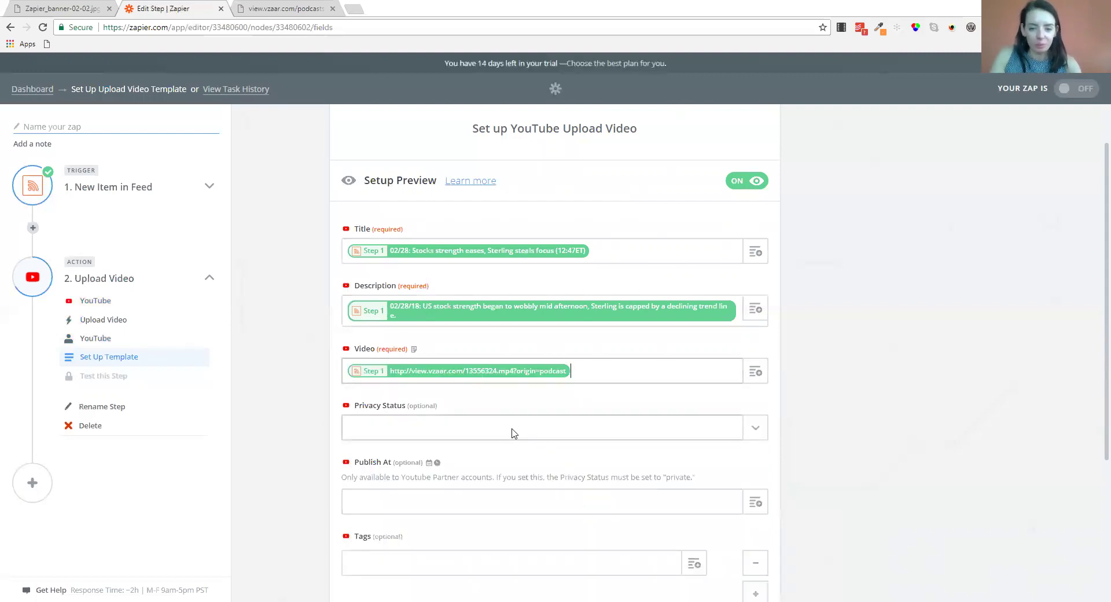
scroll(538, 405, down, 1)
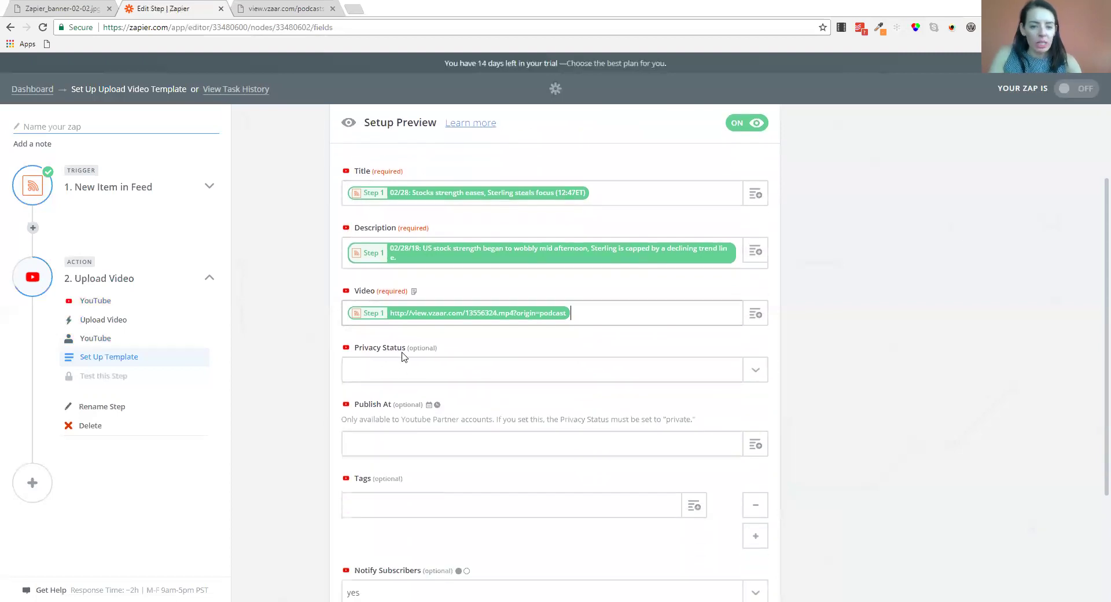
Step: Set Privacy Status to Public and scroll down to Continue
click(749, 373)
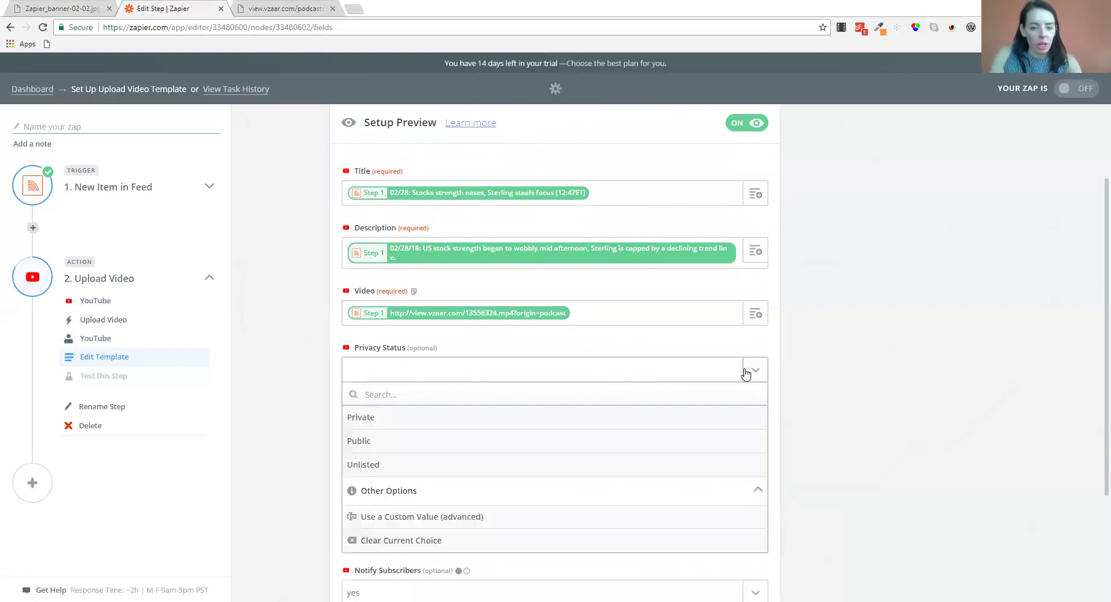
click(355, 440)
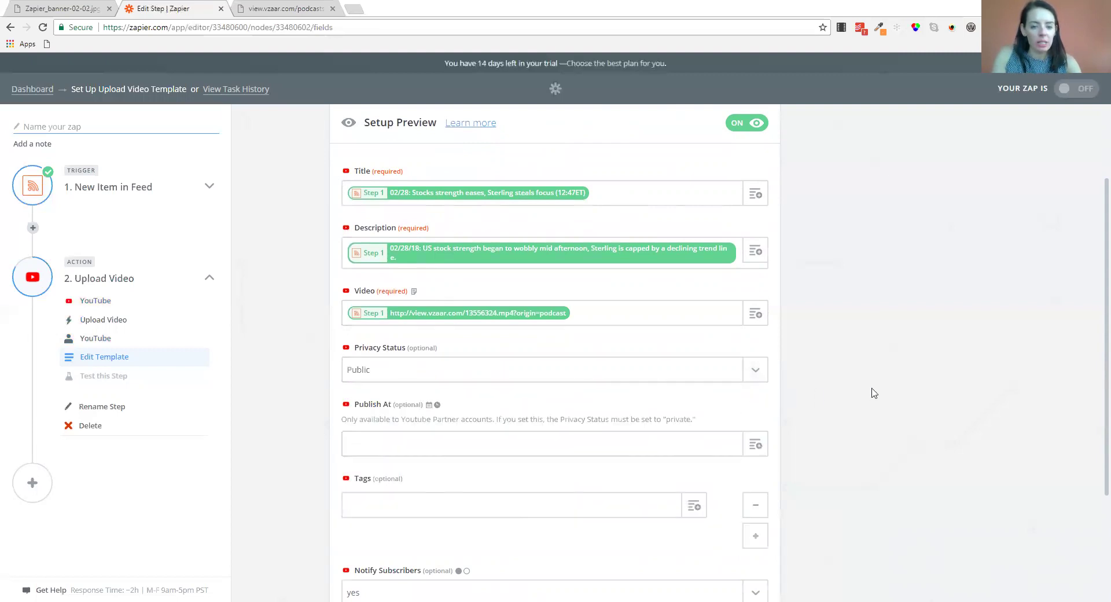
scroll(456, 387, down, 1)
scroll(331, 473, down, 1)
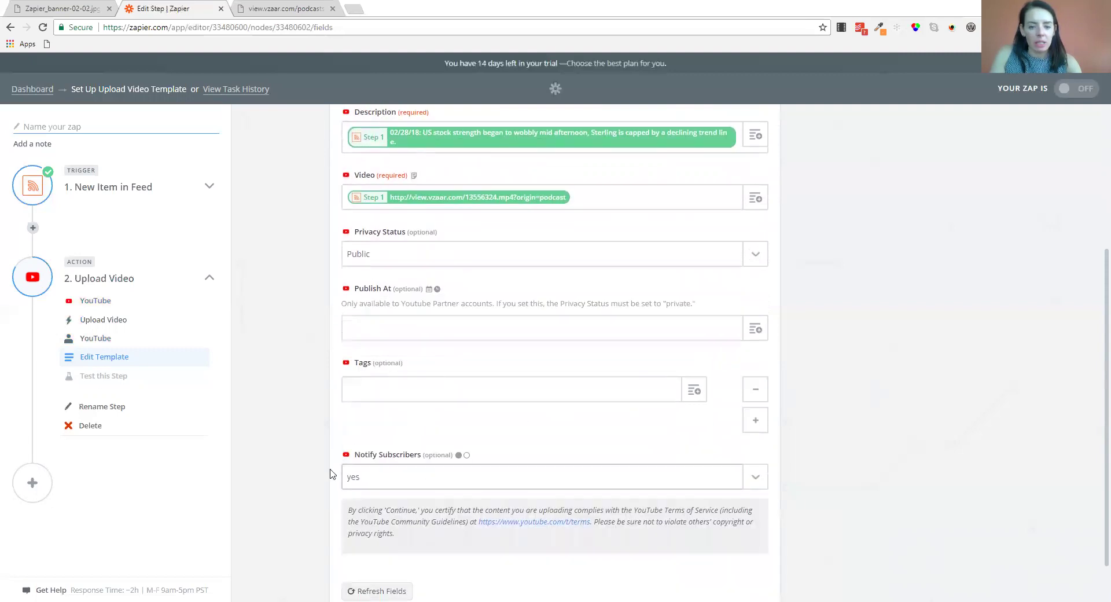
scroll(405, 463, down, 1)
scroll(387, 426, down, 1)
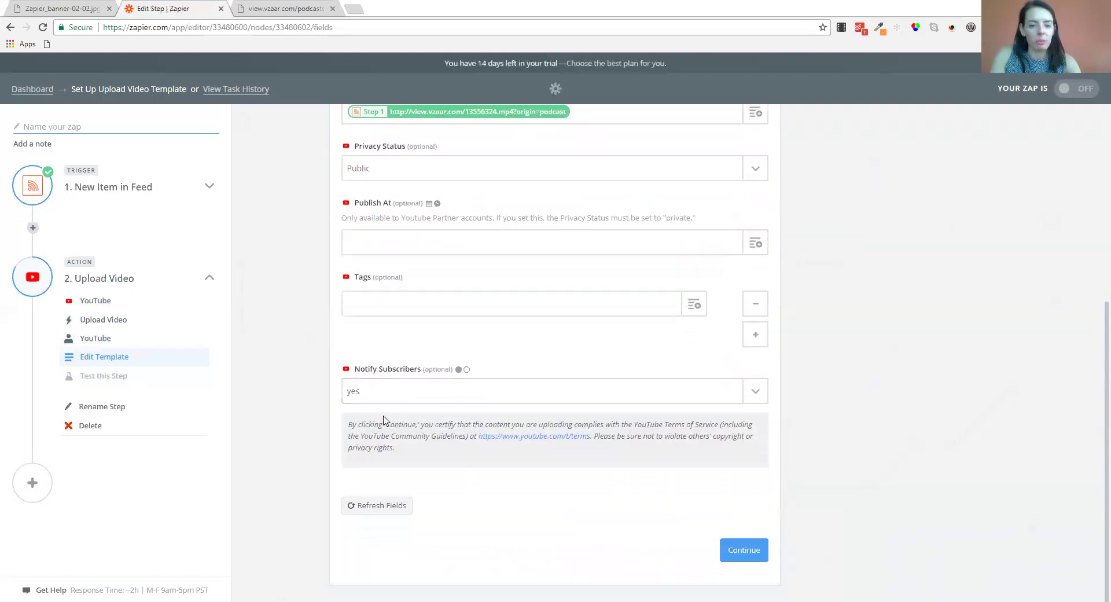
Step: Send a test video upload to YouTube and finish the upload step after it succeeds
click(737, 554)
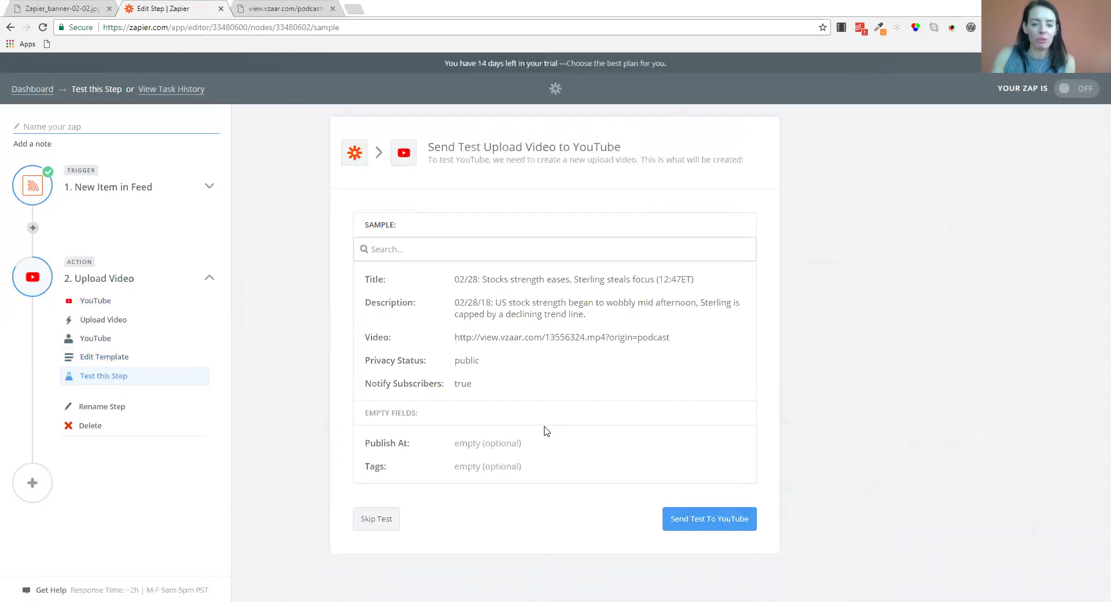
click(700, 520)
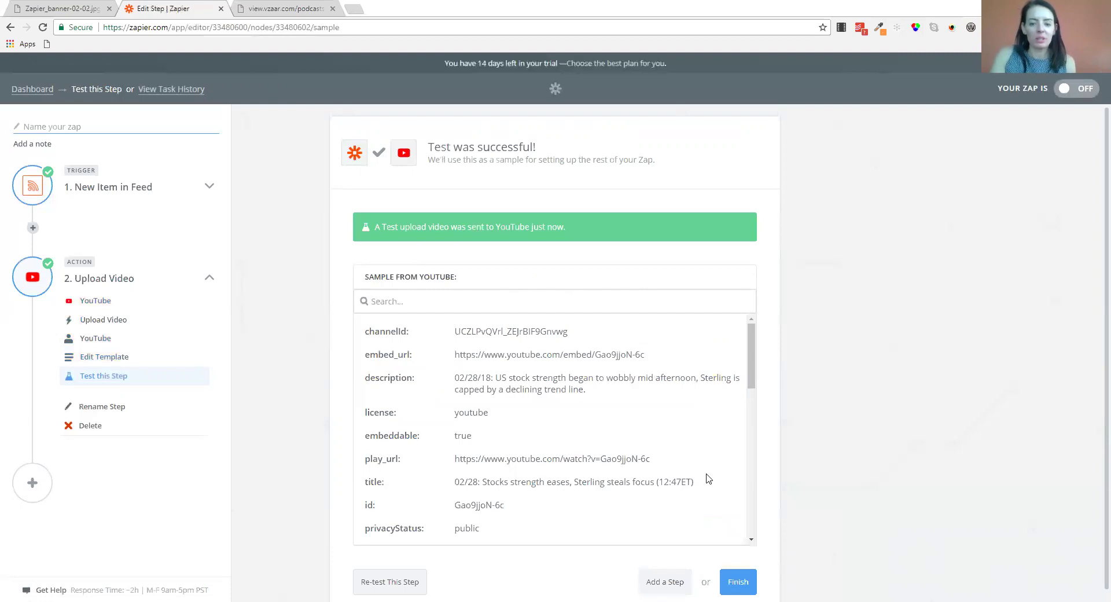
scroll(709, 480, down, 2)
click(742, 581)
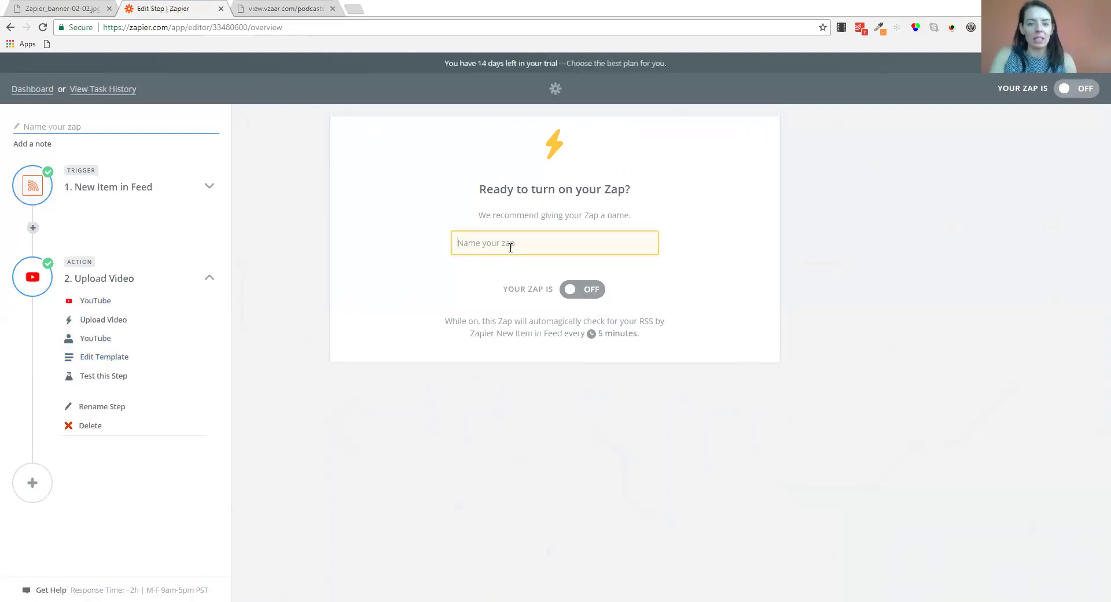
Step: Name the Zap 'TC Video feed upload to YouTube' and switch it from OFF to ON
text(T)
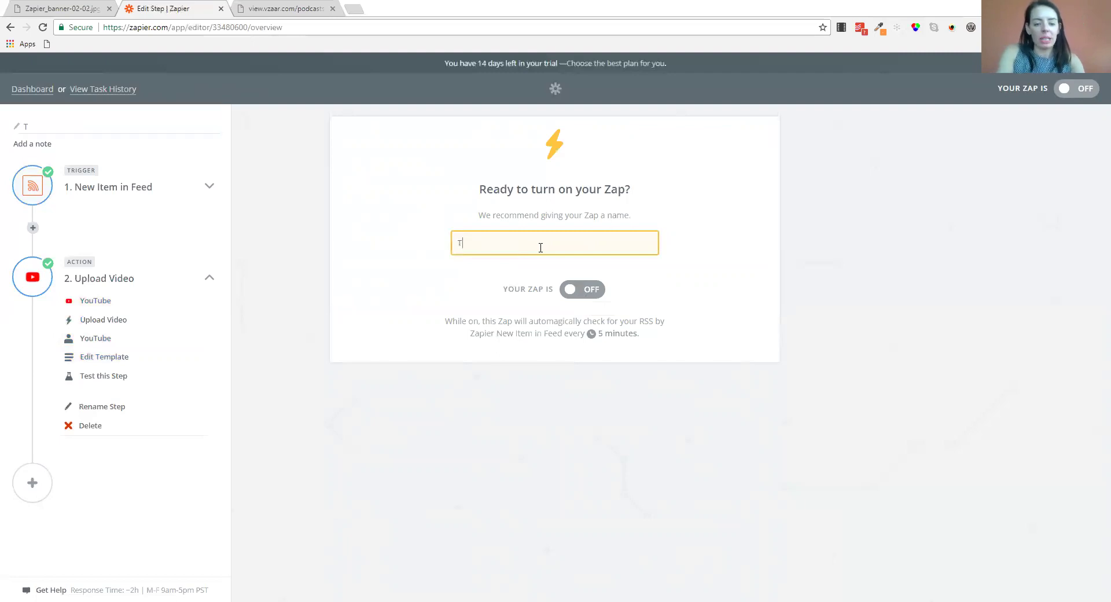
text(C Video feed )
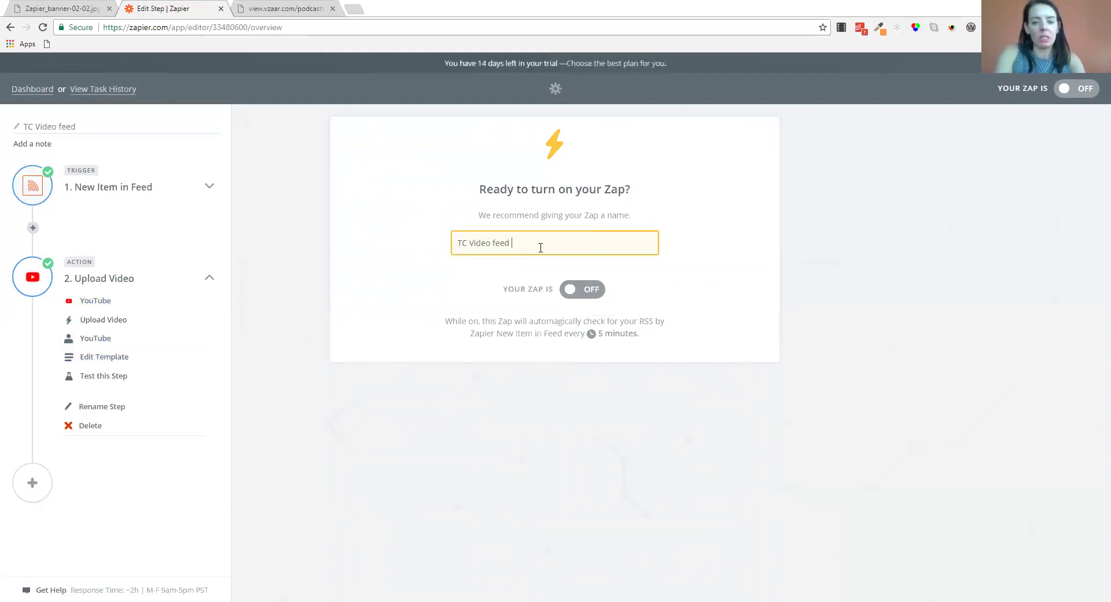
text(upload to YouTube)
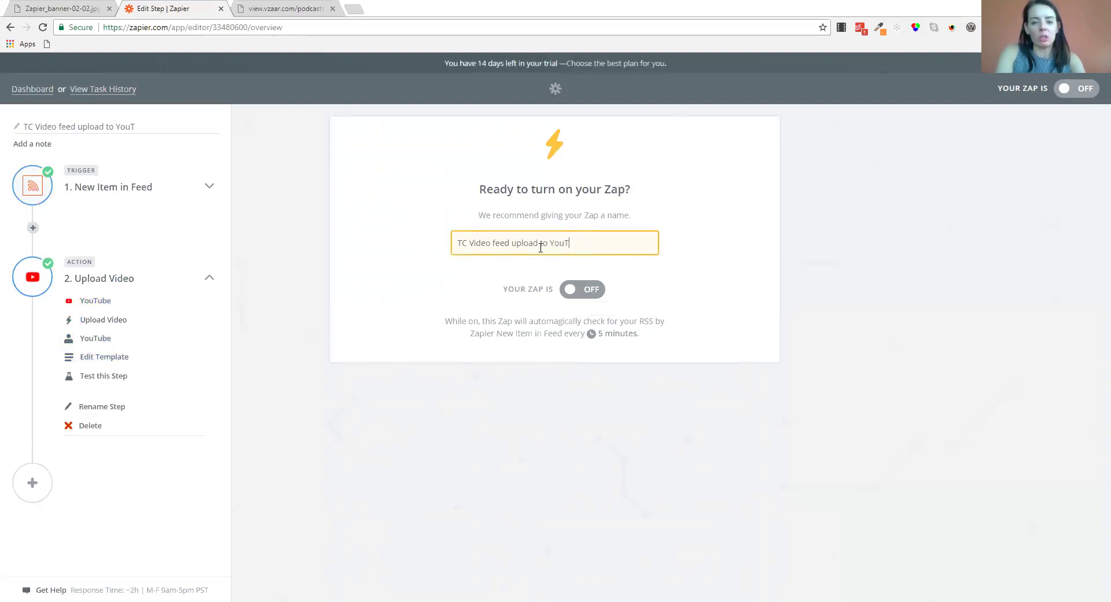
click(579, 295)
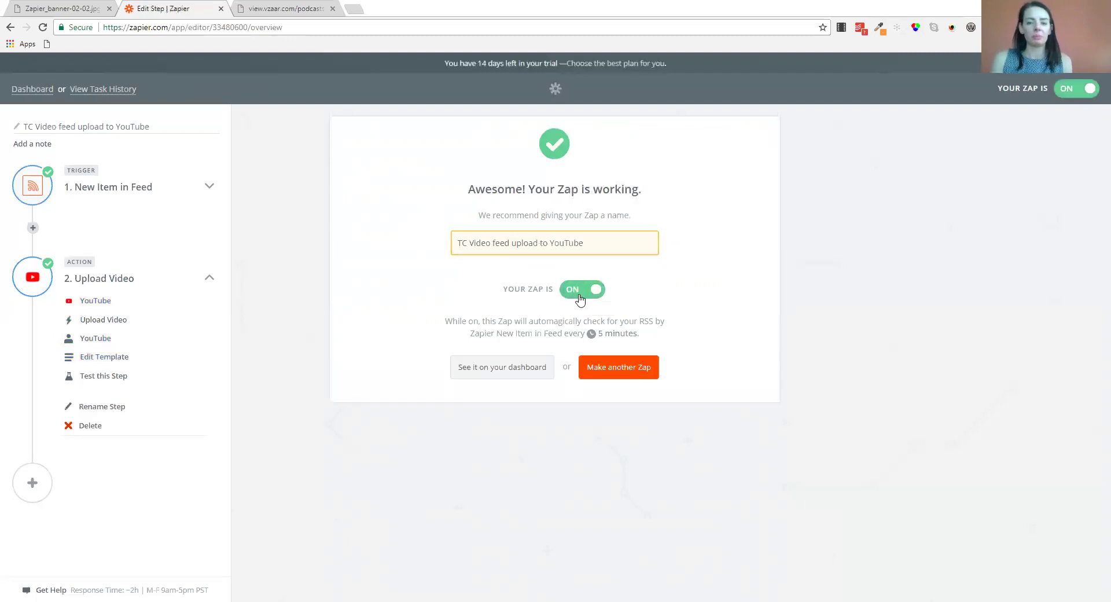